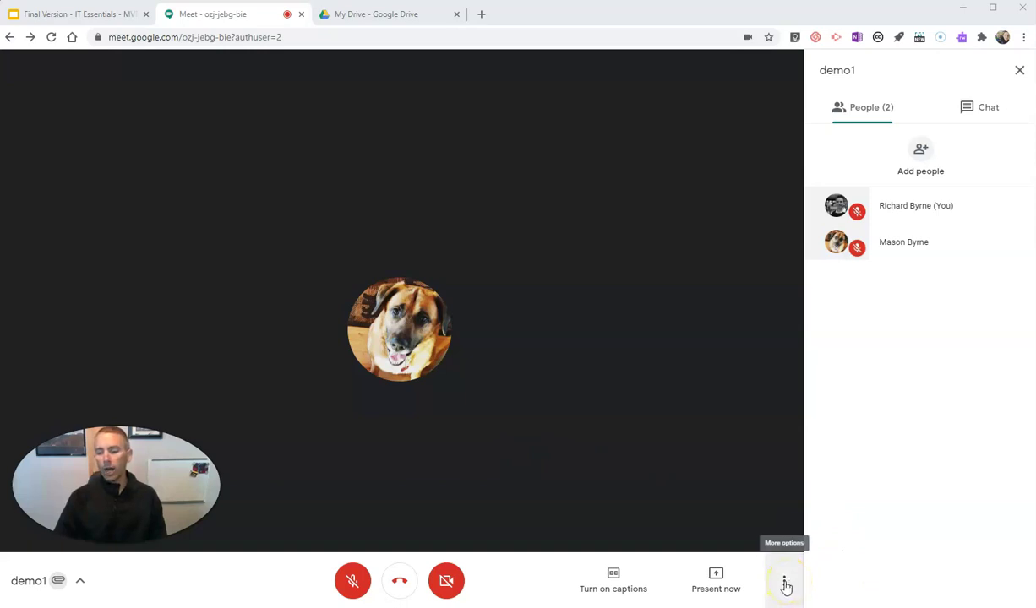
Bring up the Whiteboard choices from the call's More options menu.
click(785, 583)
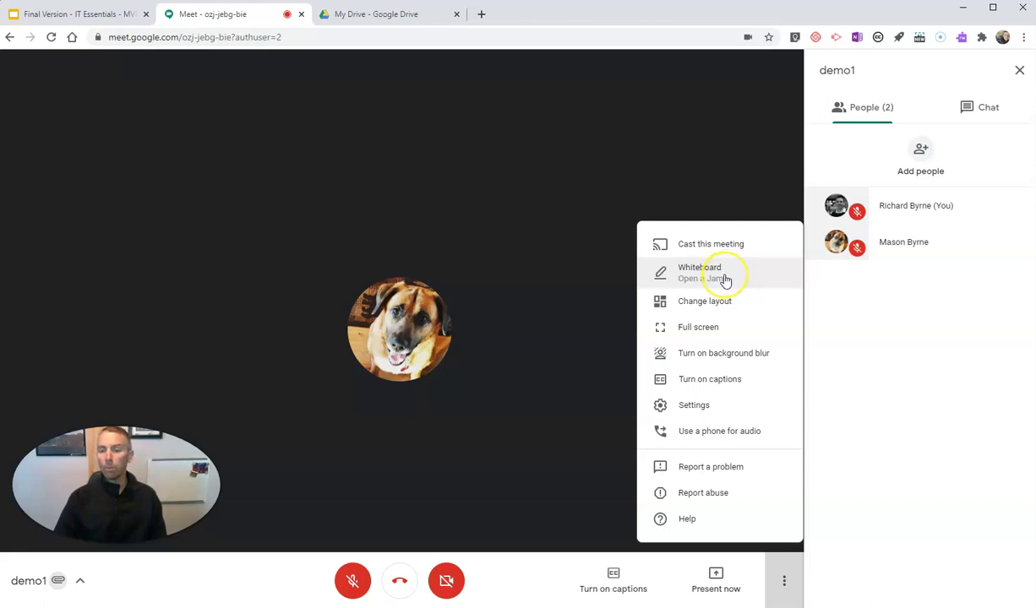
click(724, 280)
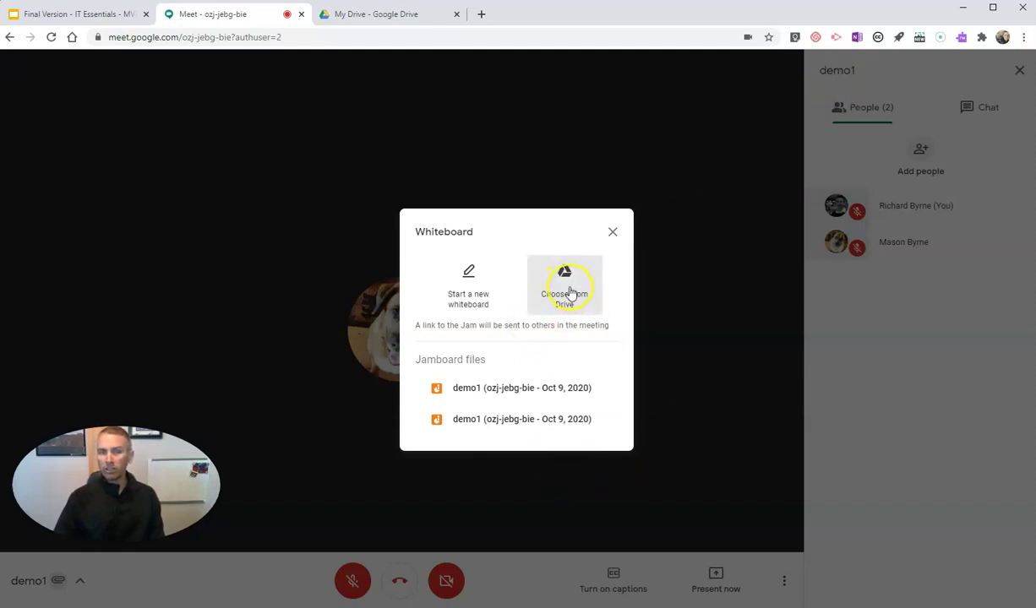
Start a new whiteboard and share it with the one participant with Edit access.
click(463, 288)
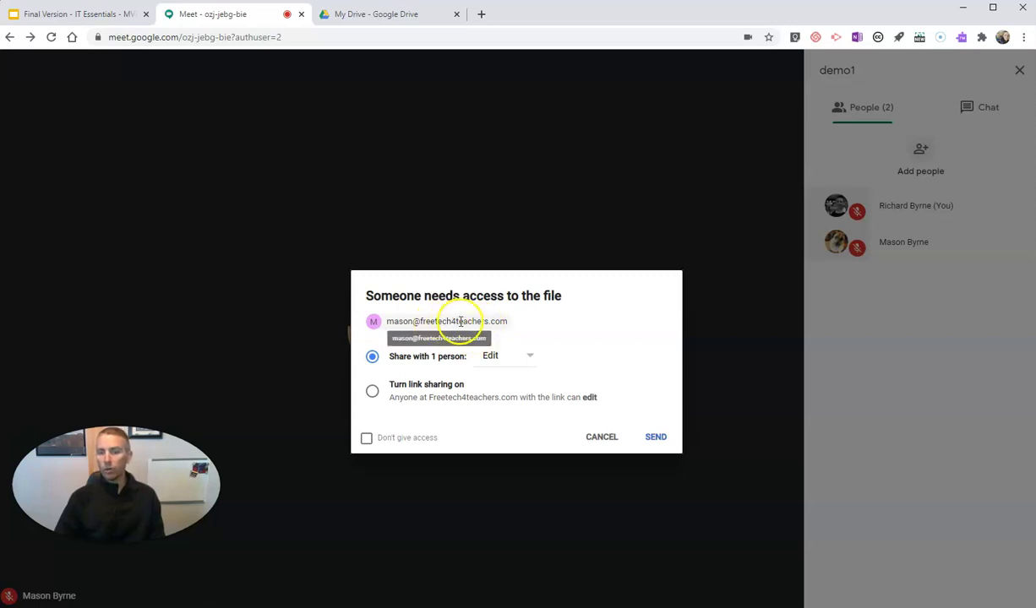
click(525, 359)
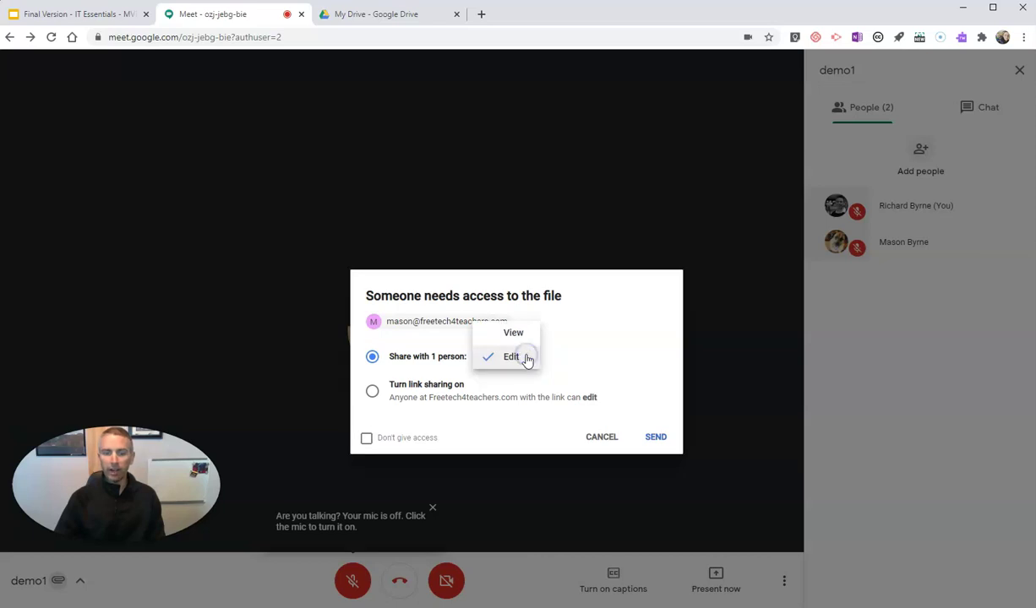
click(518, 336)
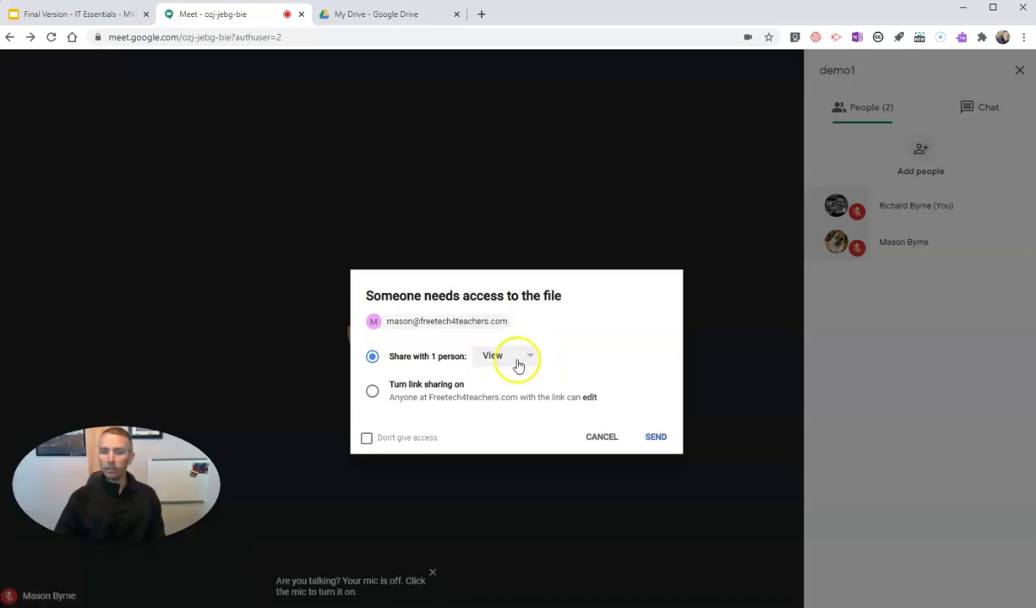
click(517, 363)
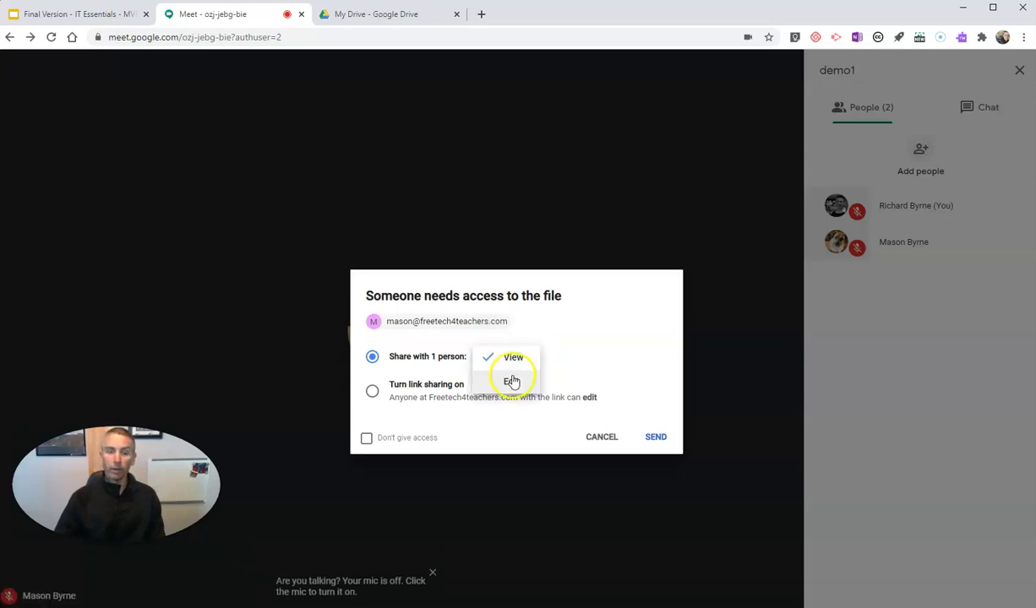
click(511, 379)
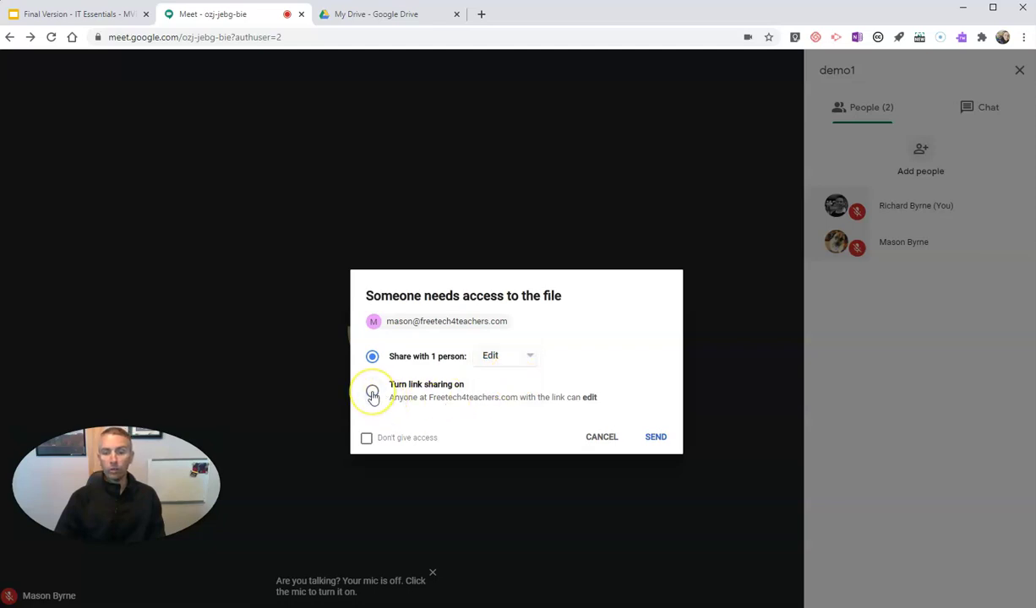
click(373, 394)
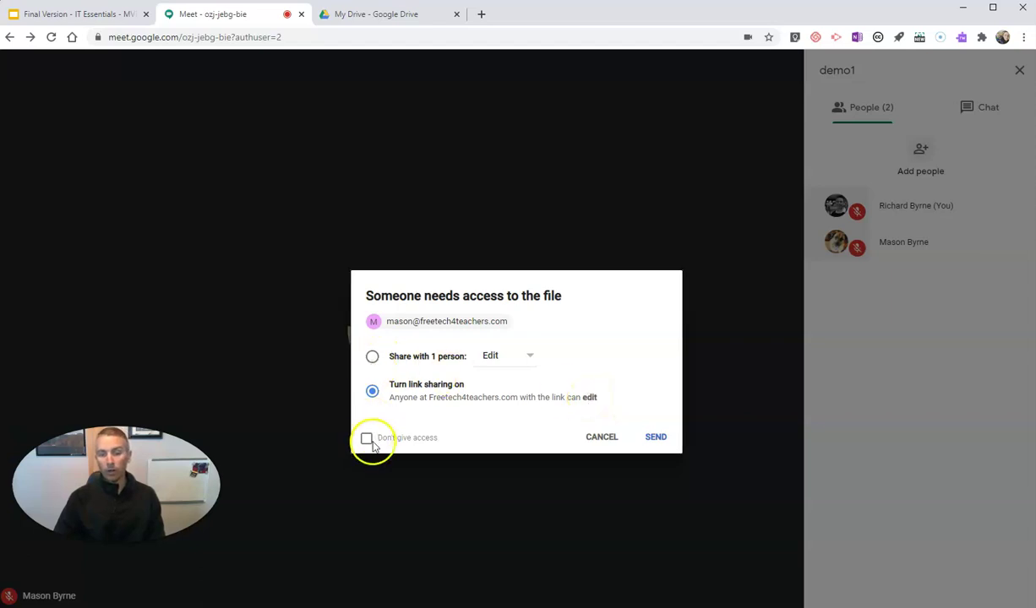
click(372, 359)
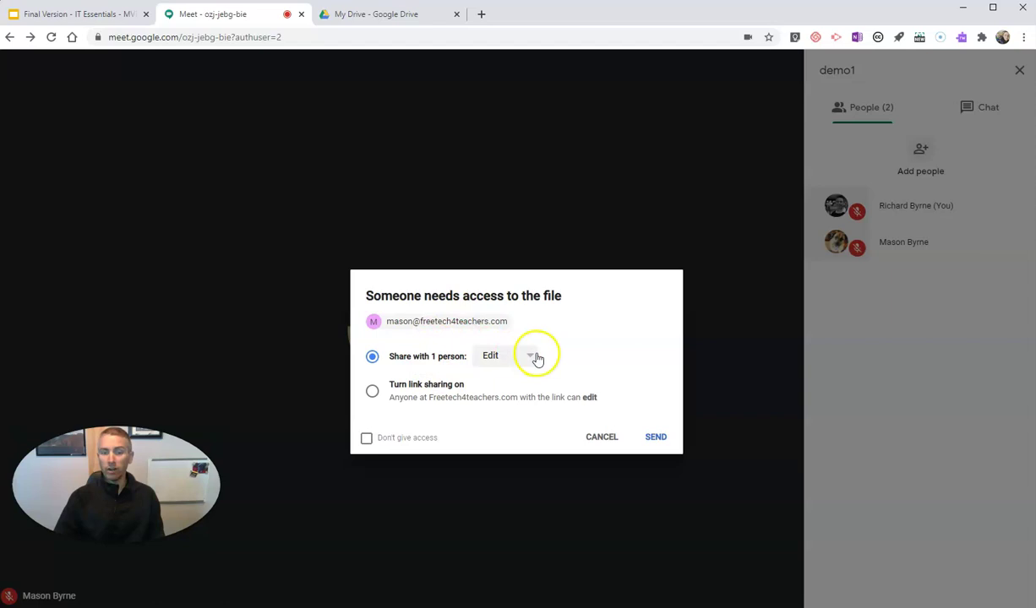
Send the edit access, bring the Jamboard window into view, and draw 2+2 in black.
click(656, 436)
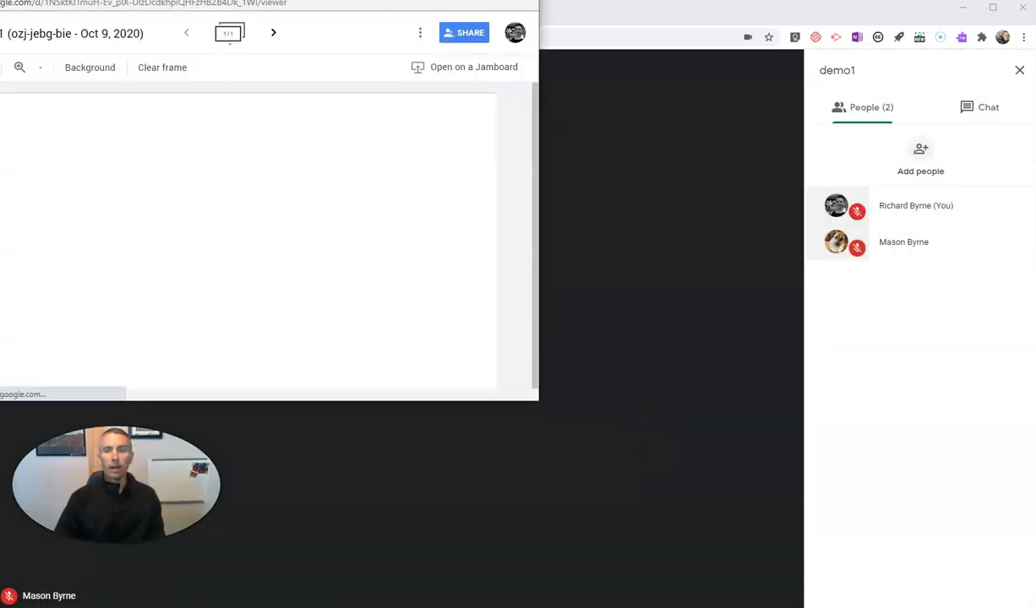
drag(355, 1, 490, 19)
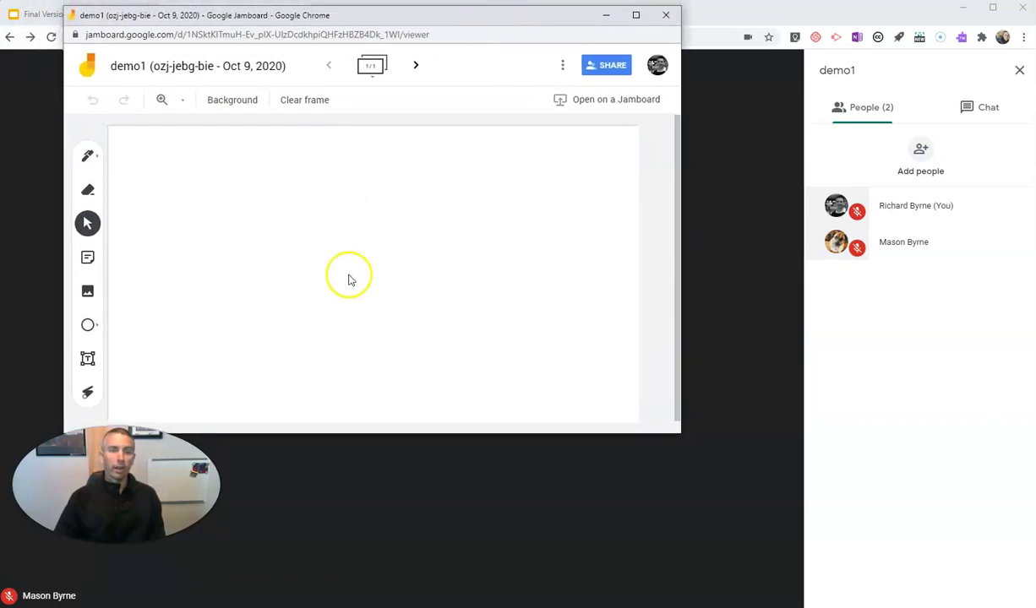
click(88, 156)
mouse_move(160, 169)
mouse_down()
mouse_move(162, 304)
mouse_move(250, 294)
mouse_up()
mouse_move(281, 197)
mouse_down()
mouse_move(281, 261)
mouse_move(385, 239)
mouse_up()
Switch the pen to blue and write =4 after the 2+2.
click(88, 155)
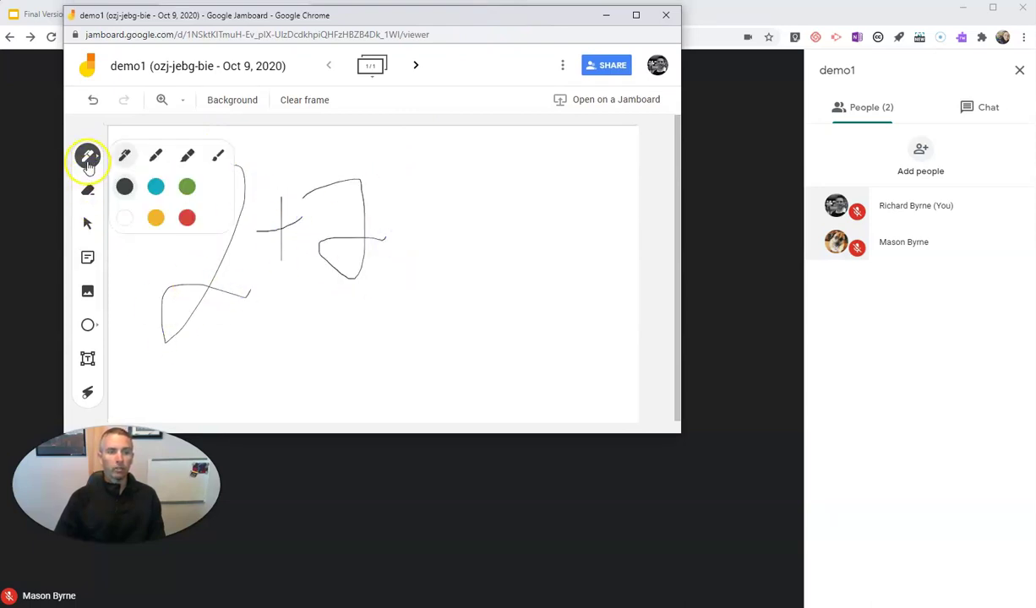
click(156, 186)
mouse_move(398, 205)
mouse_down()
mouse_move(434, 200)
mouse_move(499, 218)
mouse_up()
drag(491, 174, 488, 250)
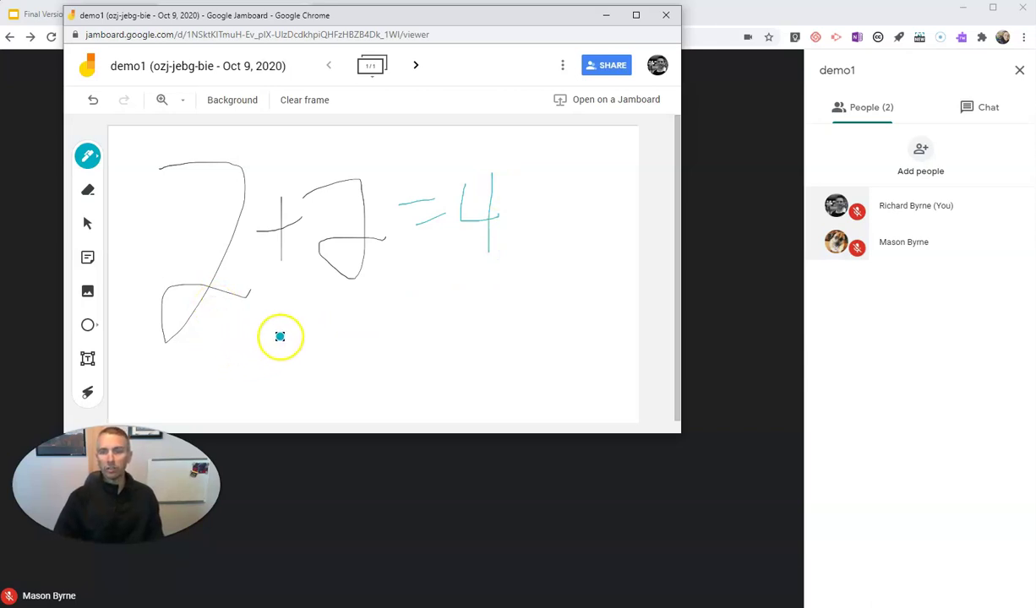
Glance at the Share settings, then add frame 2 and sketch a blue freehand drawing on it.
click(614, 67)
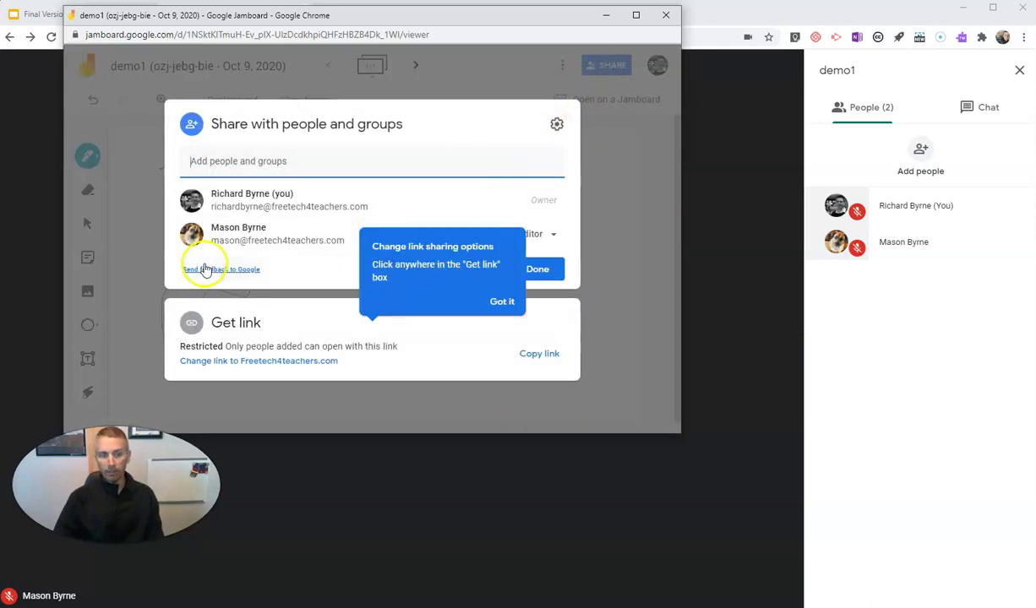
click(614, 365)
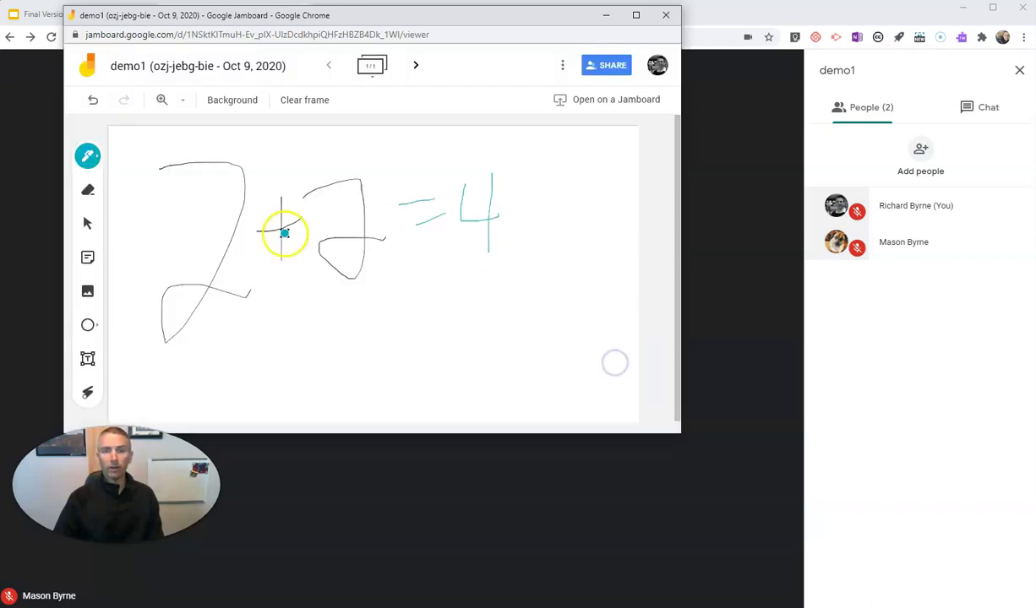
click(416, 65)
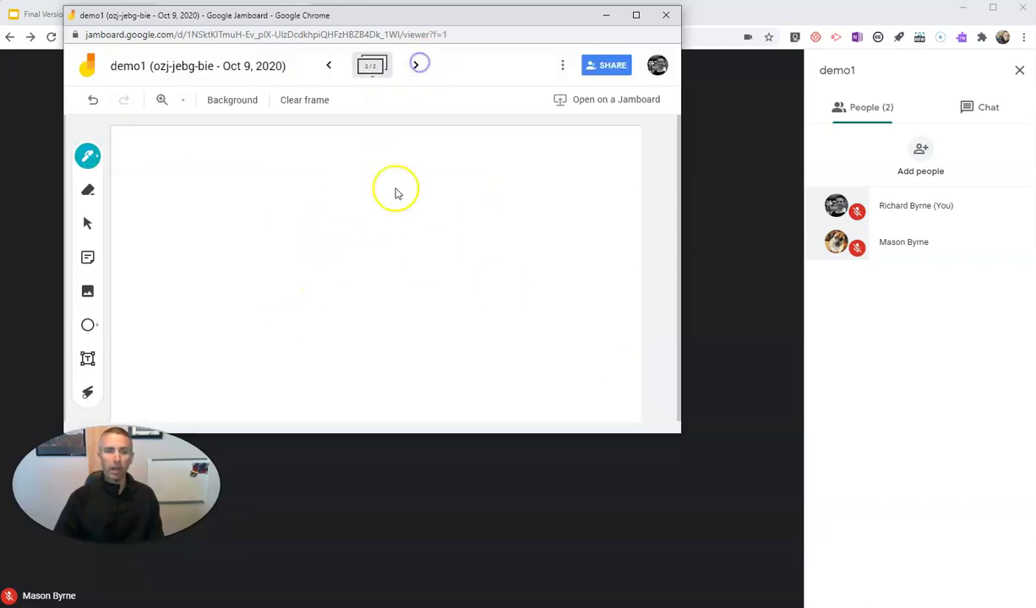
mouse_move(243, 203)
mouse_down()
mouse_move(298, 211)
mouse_move(393, 279)
mouse_up()
mouse_move(406, 207)
mouse_down()
mouse_move(465, 311)
mouse_move(251, 273)
mouse_move(428, 268)
mouse_move(492, 233)
mouse_move(486, 258)
mouse_up()
mouse_move(366, 245)
mouse_down()
mouse_move(311, 284)
mouse_move(370, 316)
mouse_move(358, 302)
mouse_up()
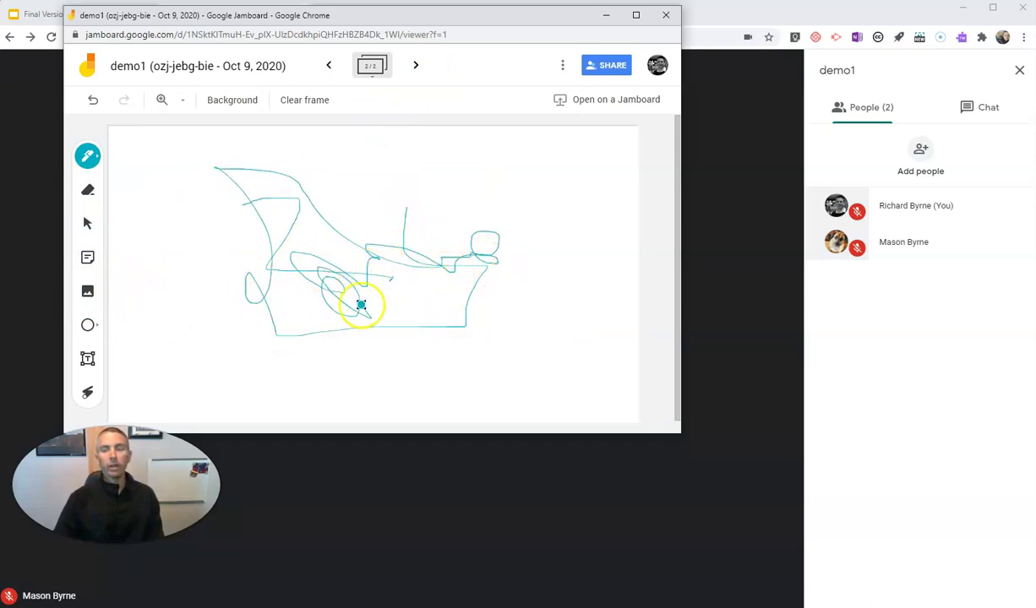
Close the Jamboard popup and open the demo1 Jamboard file from My Drive.
click(666, 16)
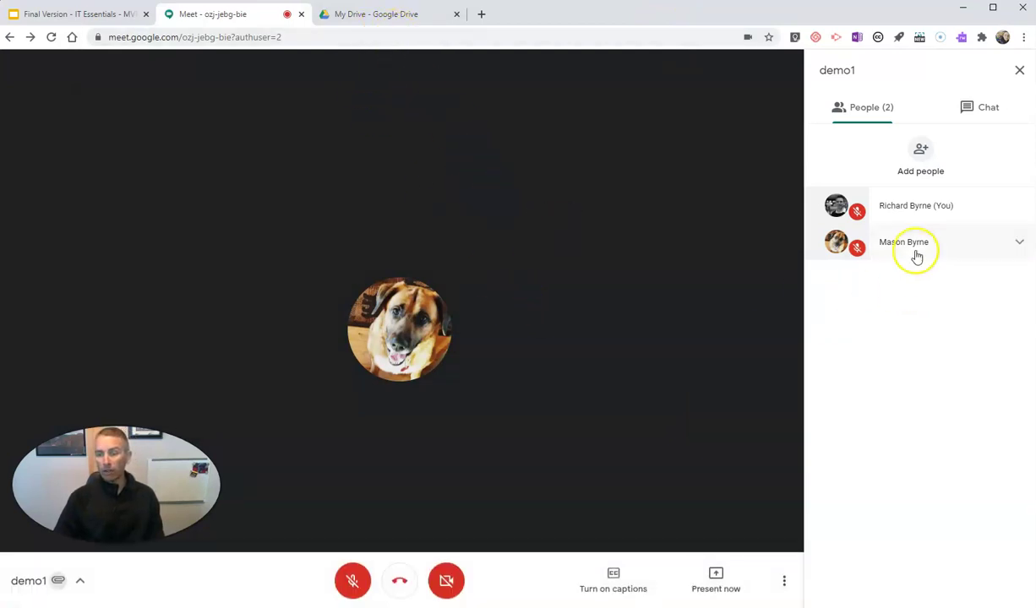
click(394, 16)
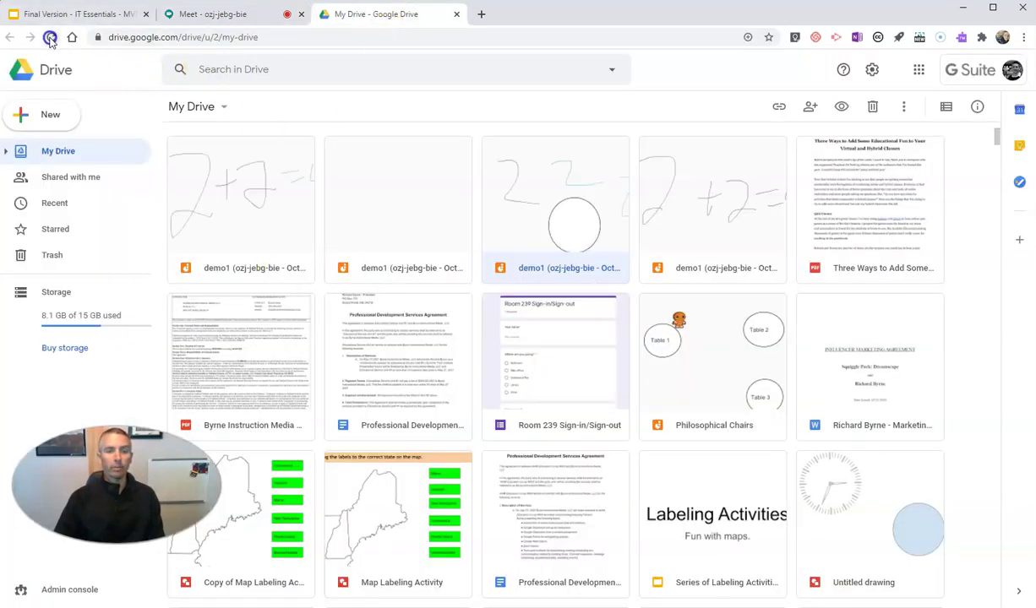
click(254, 244)
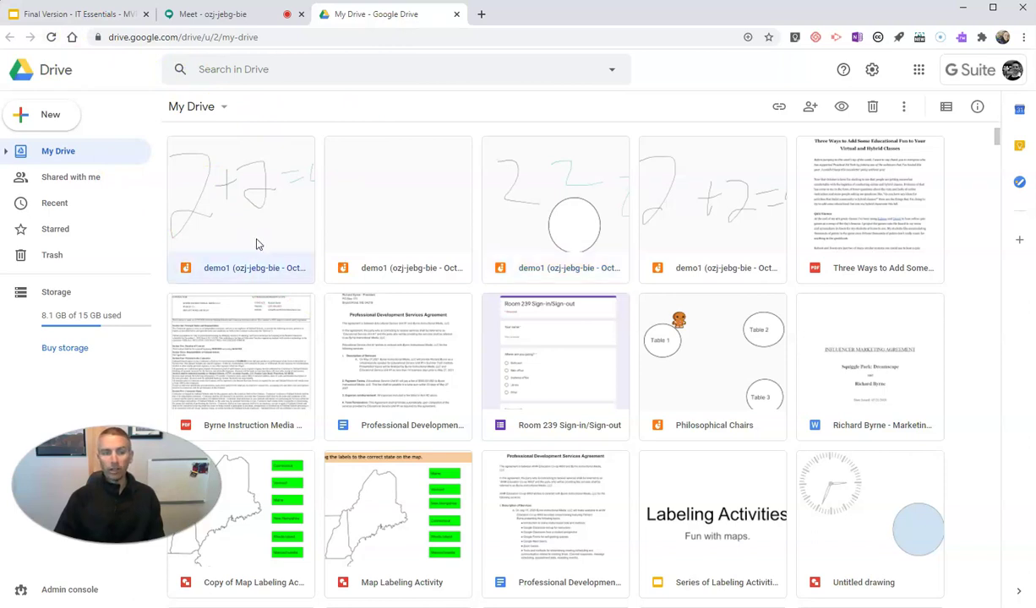
double_click(264, 263)
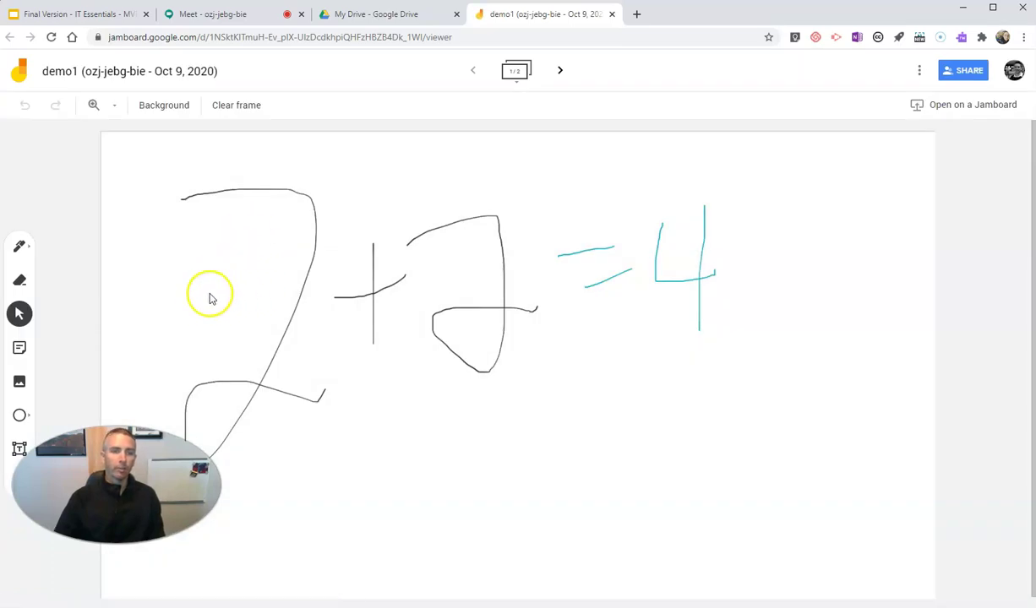
Check frame 2, return to frame 1, and switch to the participant's incognito Meet window.
click(560, 71)
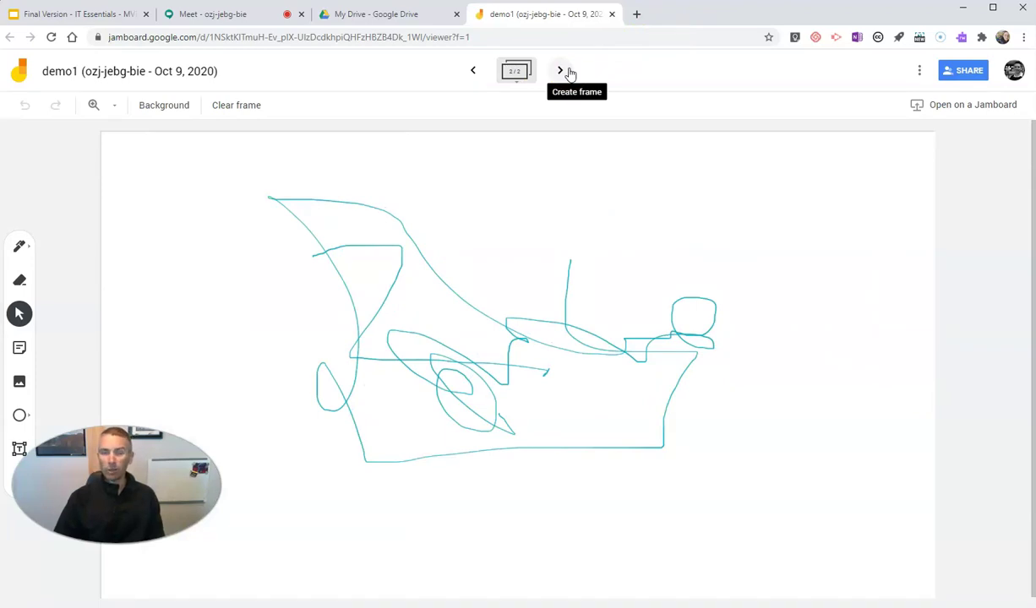
click(473, 71)
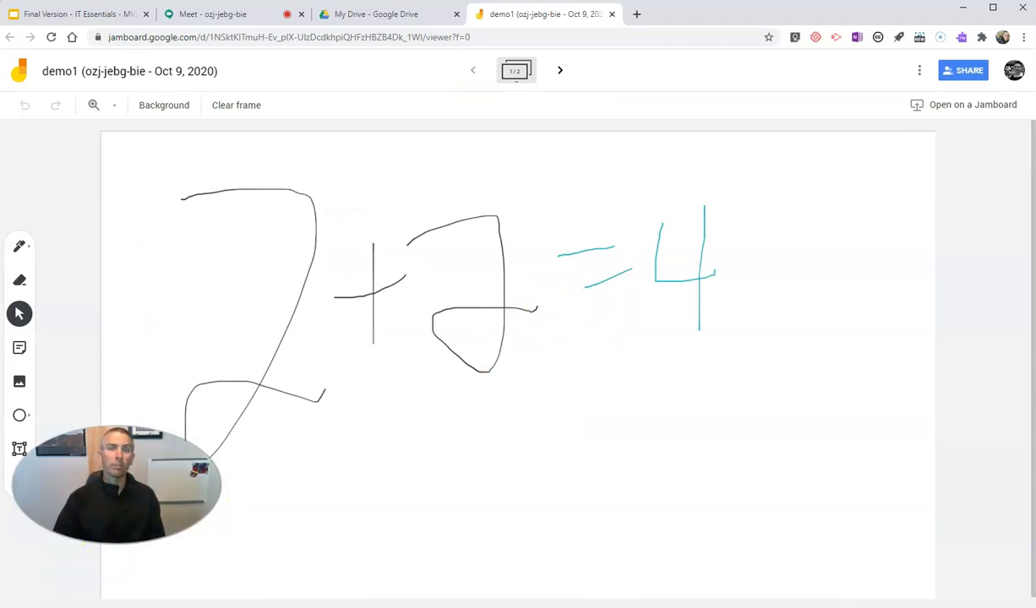
key(alt+Tab)
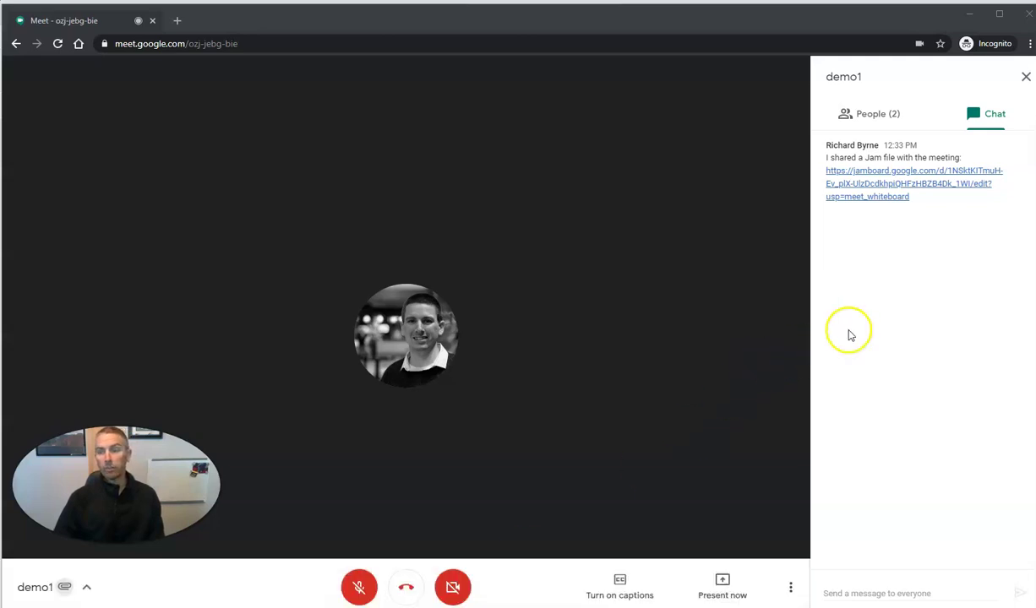
Open the shared demo1 Jamboard link from the participant's Meet chat.
click(893, 191)
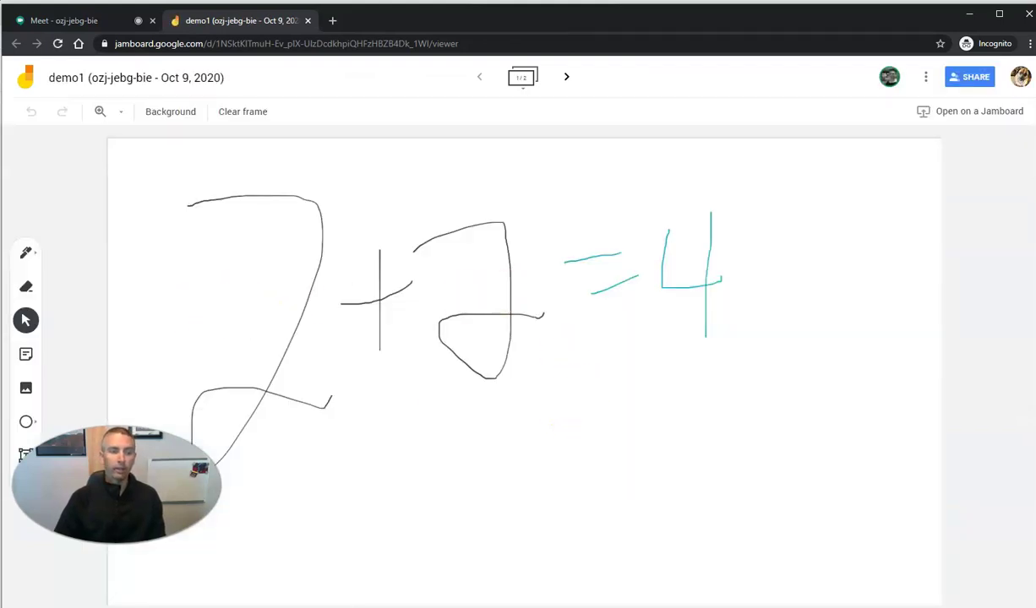
As the participant, draw a long black line and a red scribble over =4, then close the tab.
click(28, 254)
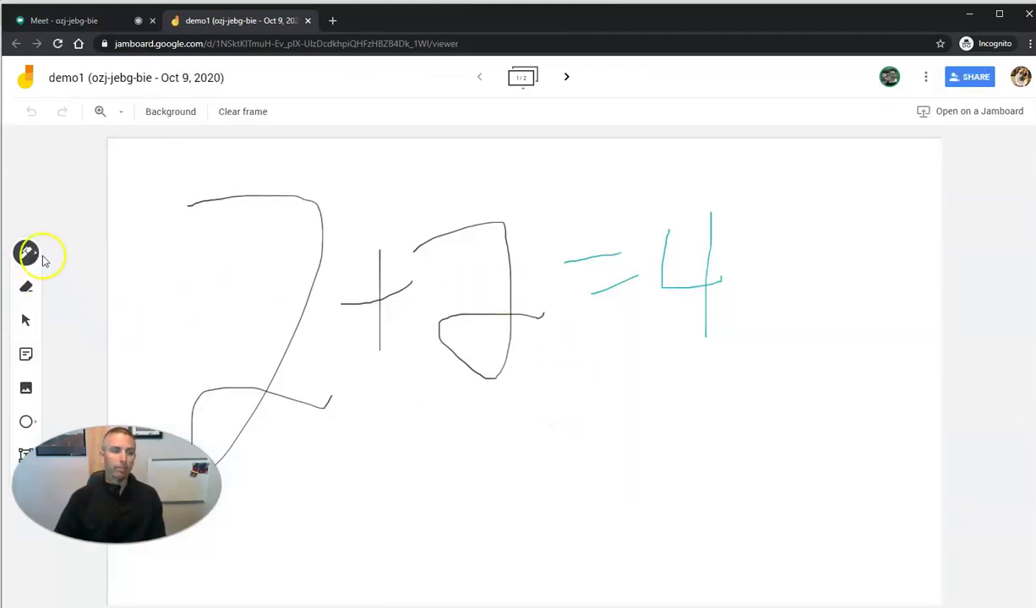
mouse_move(187, 299)
mouse_down()
mouse_move(362, 395)
mouse_move(699, 434)
mouse_up()
click(25, 253)
click(126, 315)
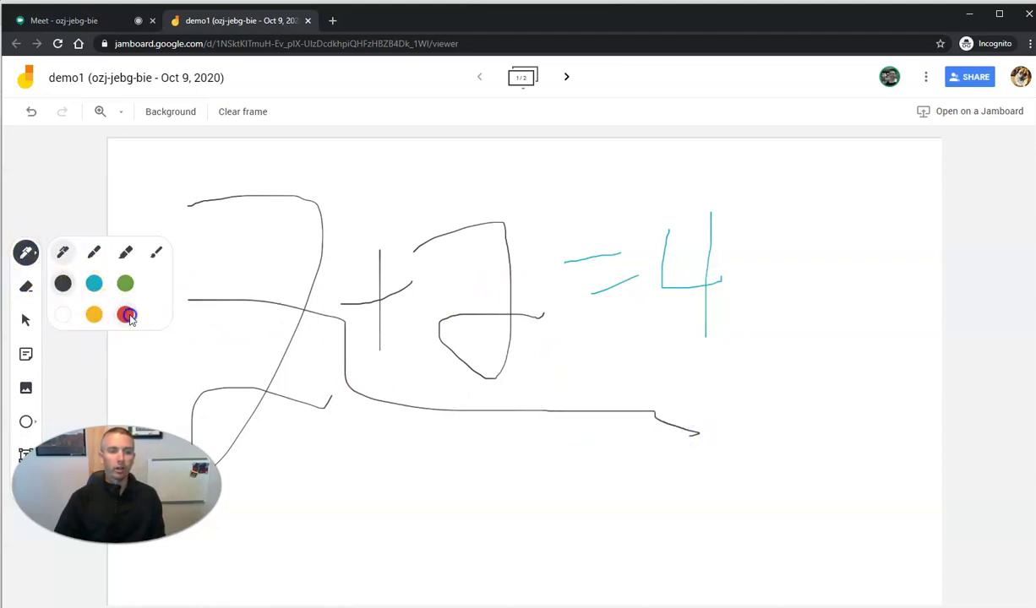
drag(720, 339, 754, 366)
mouse_move(858, 376)
mouse_down()
mouse_move(589, 411)
mouse_move(548, 349)
mouse_move(674, 354)
mouse_move(564, 314)
mouse_up()
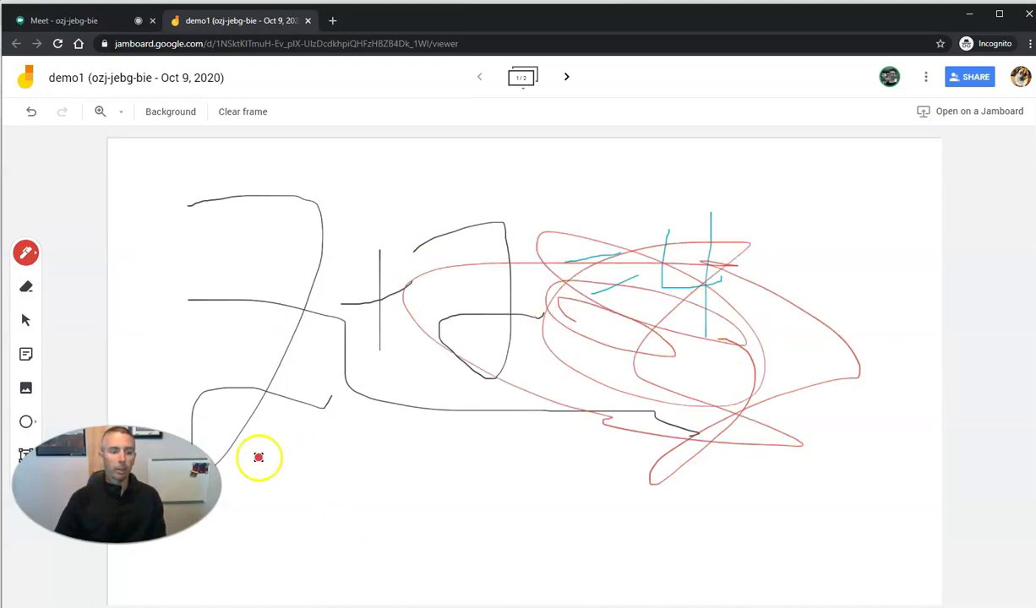
click(309, 20)
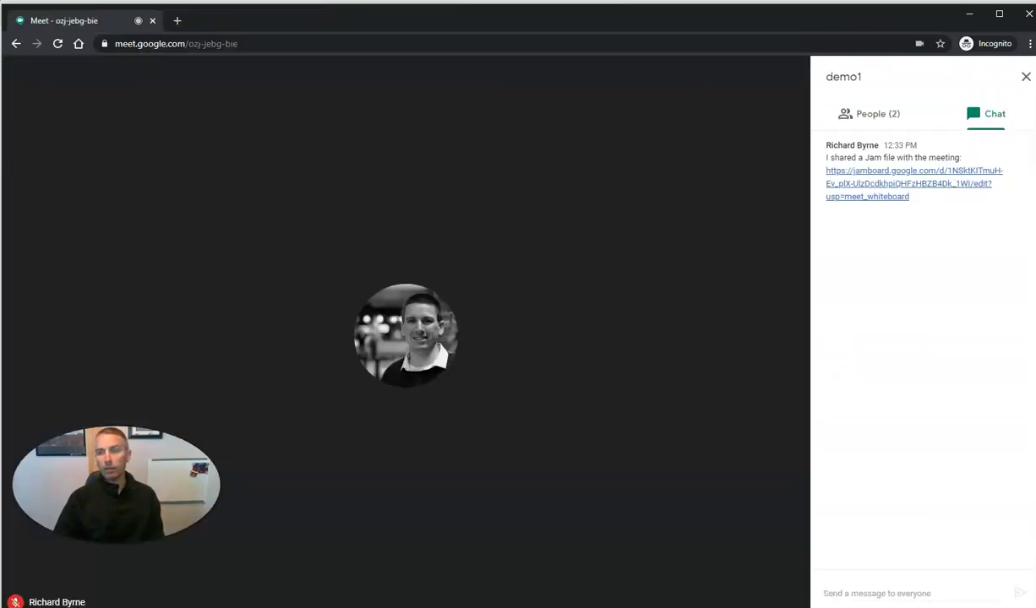
Minimize the incognito window to view the participant's strokes on the host's board, then return to Meet.
click(970, 15)
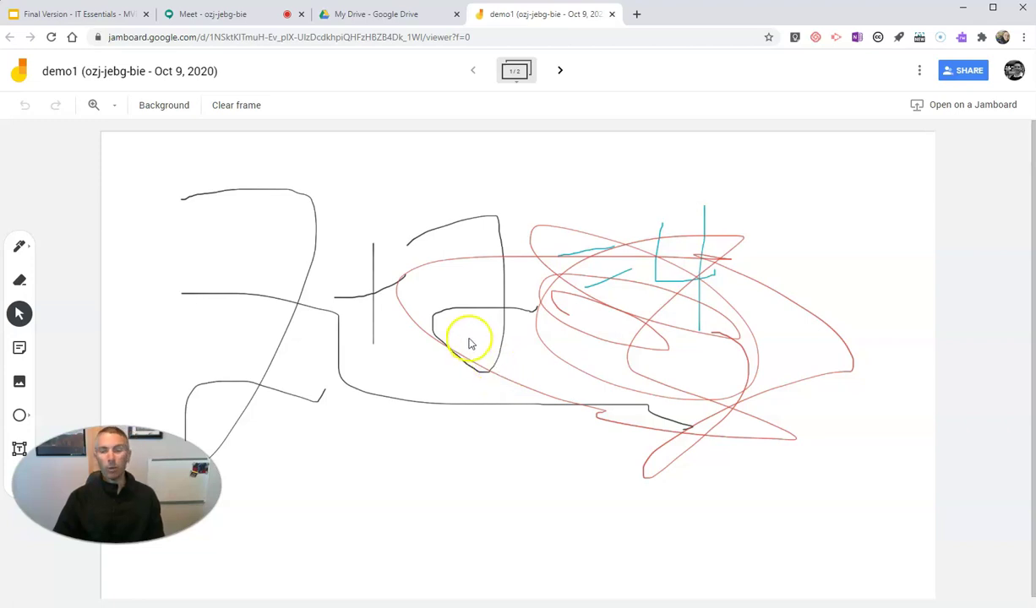
click(237, 16)
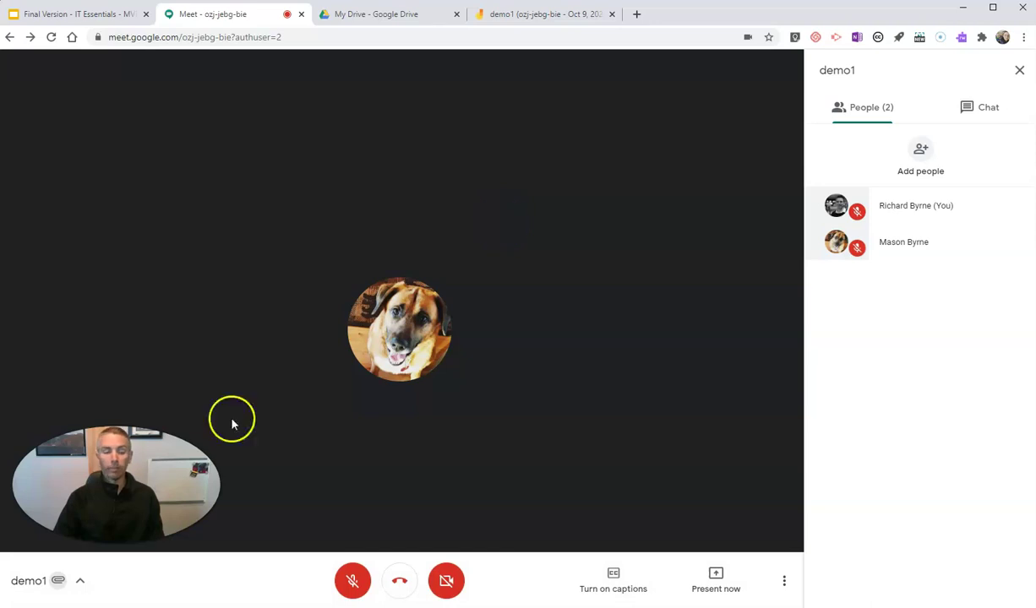